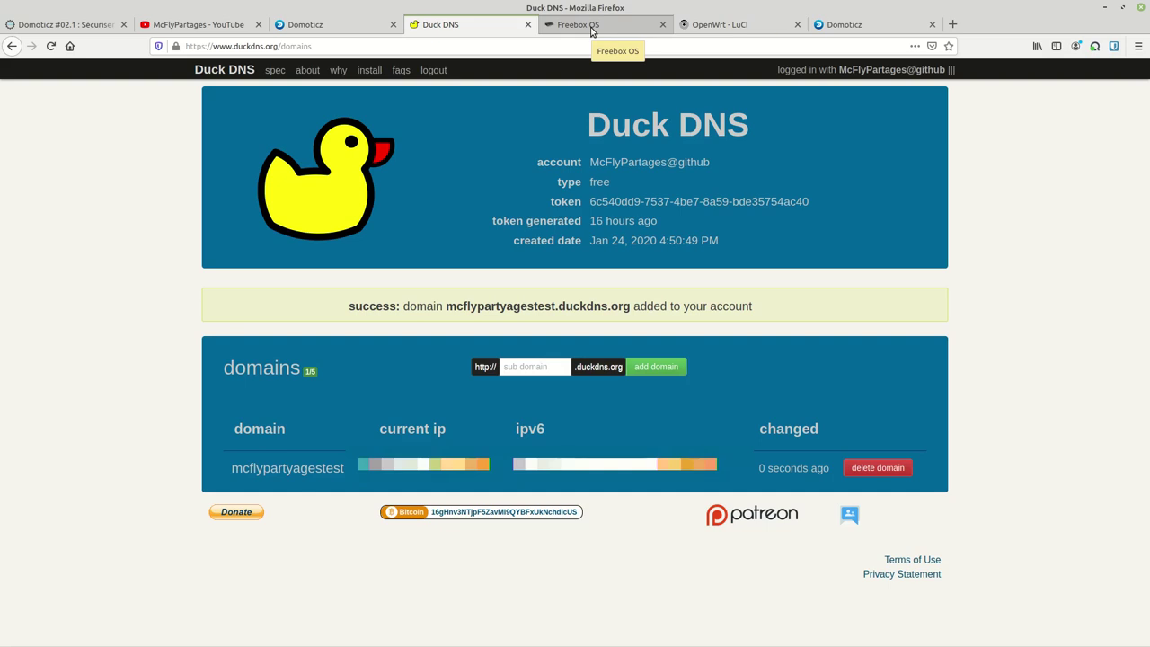
- Switch to Freebox OS and open the port management settings under the Internet connection section
left_click(591, 27)
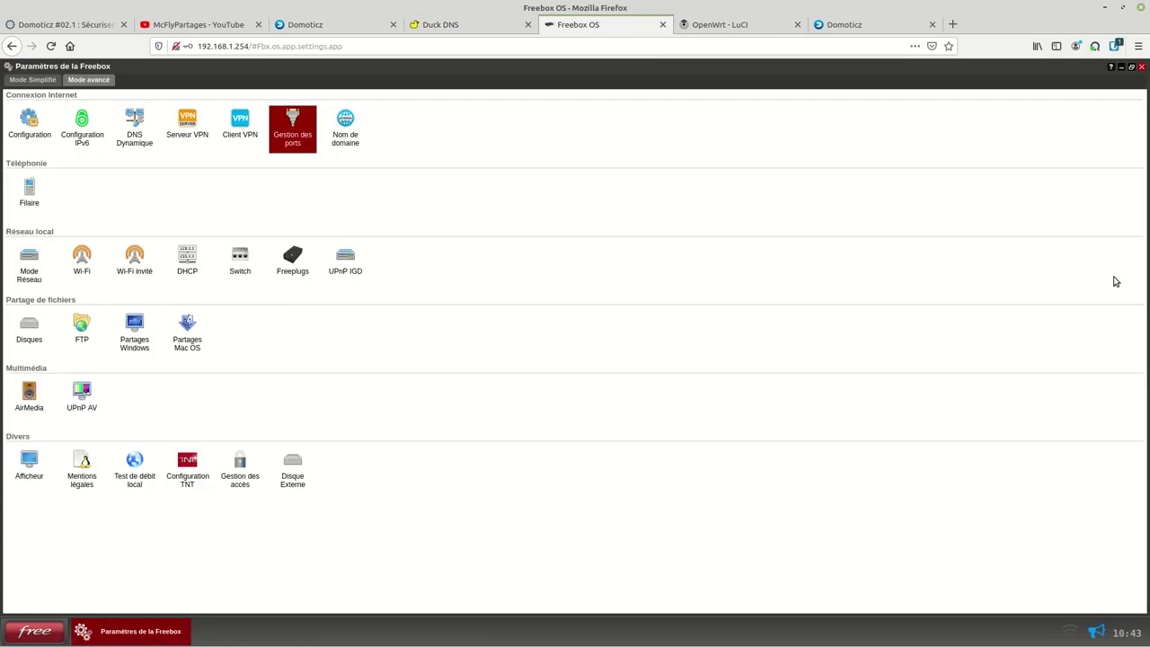
left_click(292, 130)
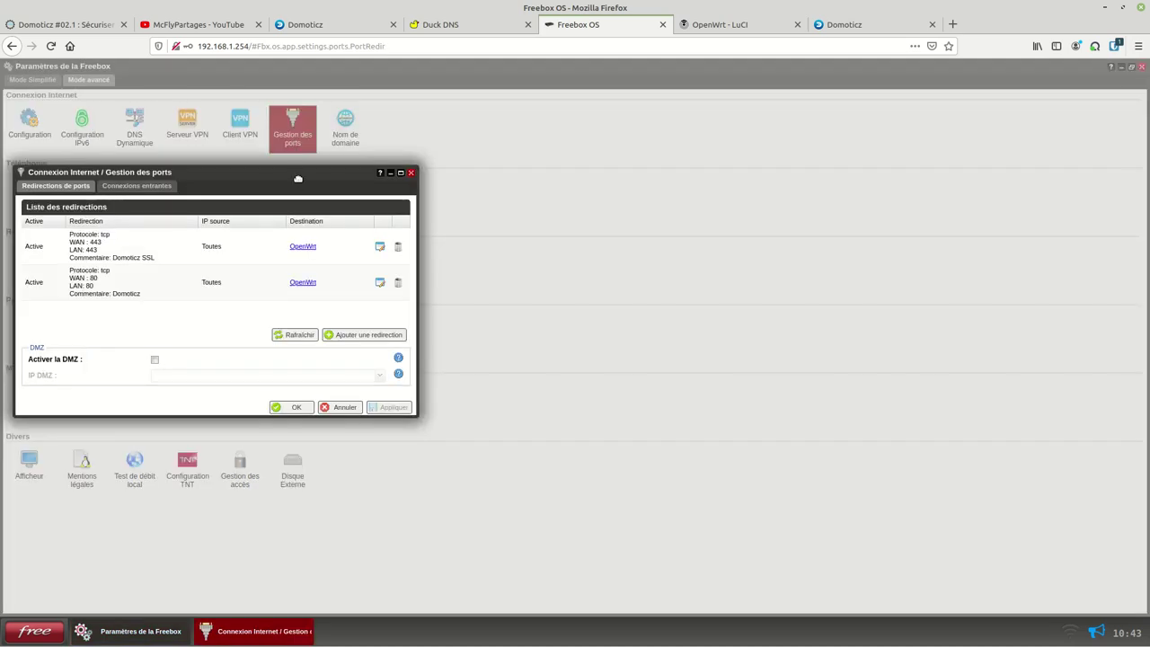
left_click_drag(286, 174, 510, 187)
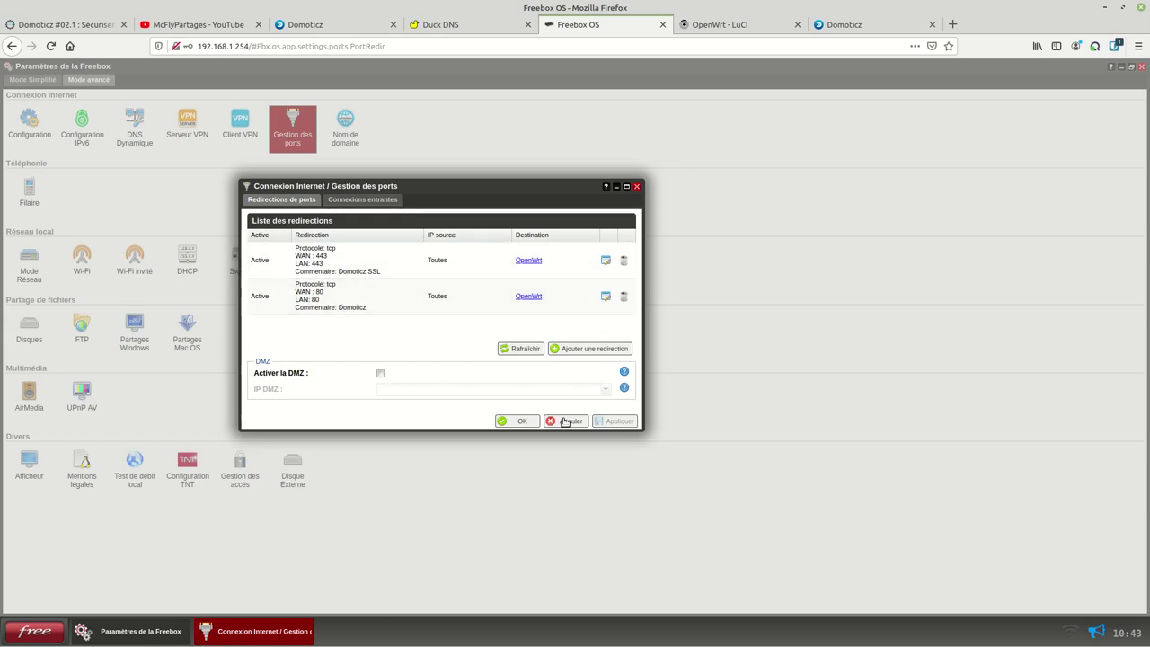
- Fill in a new TCP port redirection to OpenWrt (192.168.1.1) from all source IPs, with start port 80
left_click(579, 349)
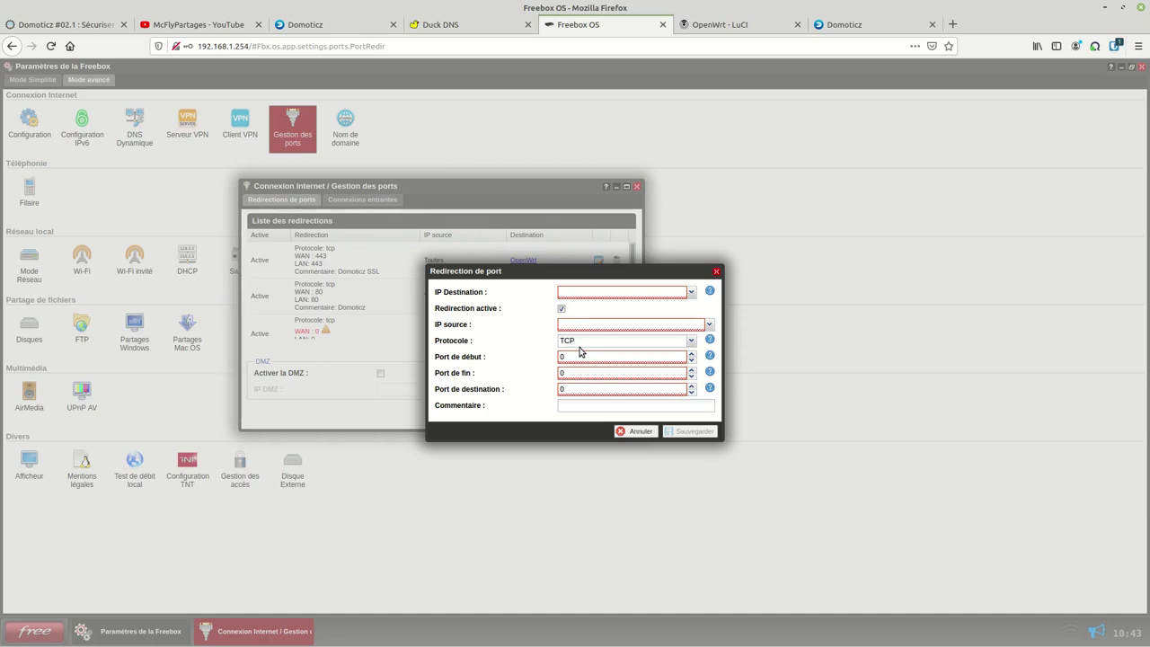
left_click(689, 291)
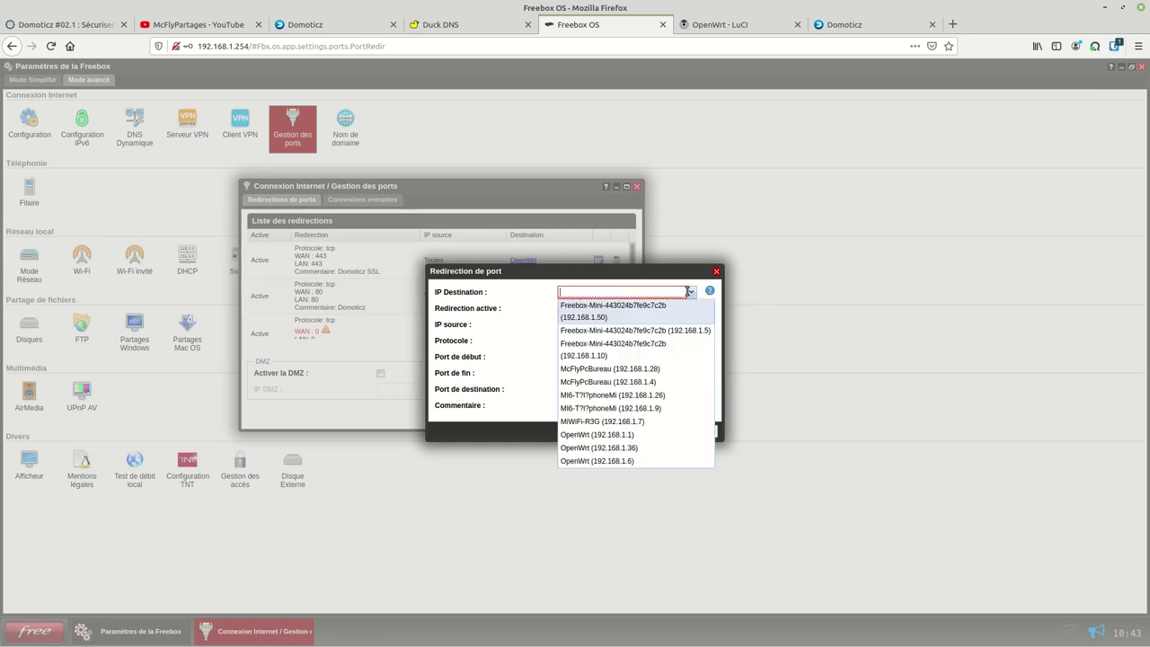
left_click(618, 433)
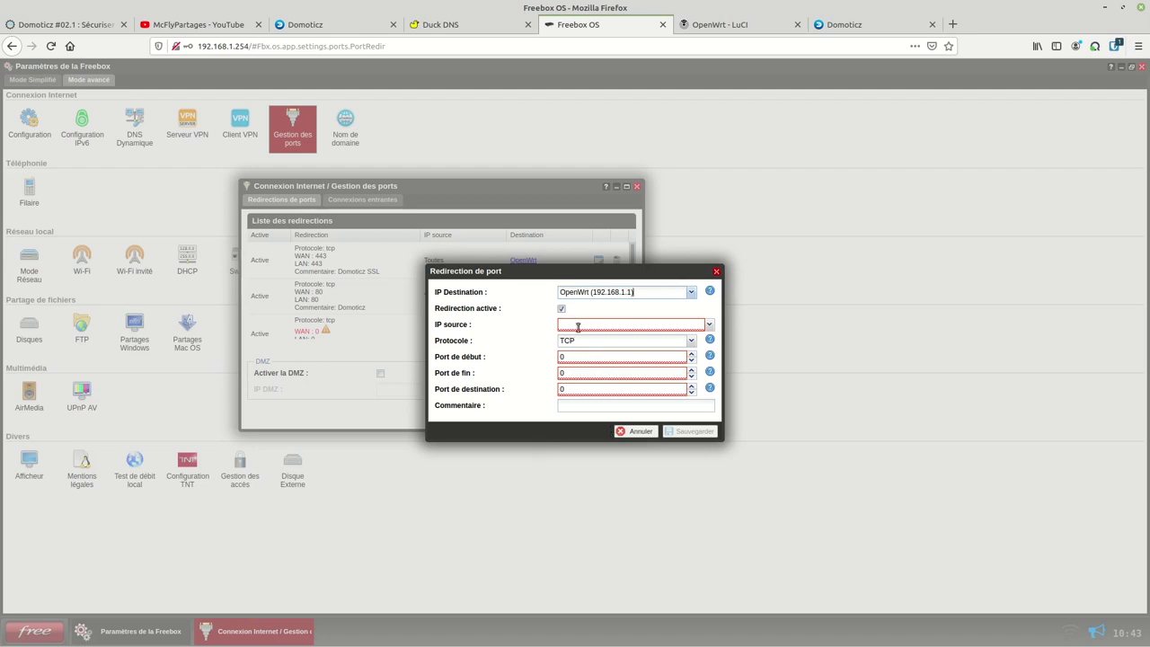
left_click(709, 325)
left_click(661, 340)
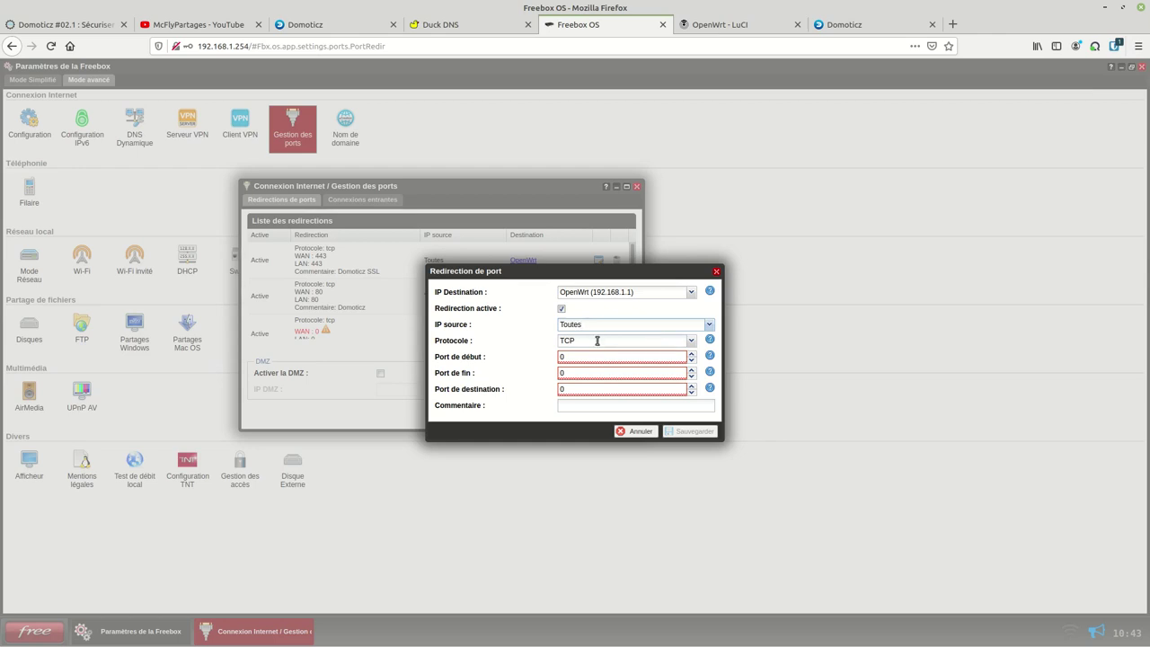
left_click(647, 357)
type("80")
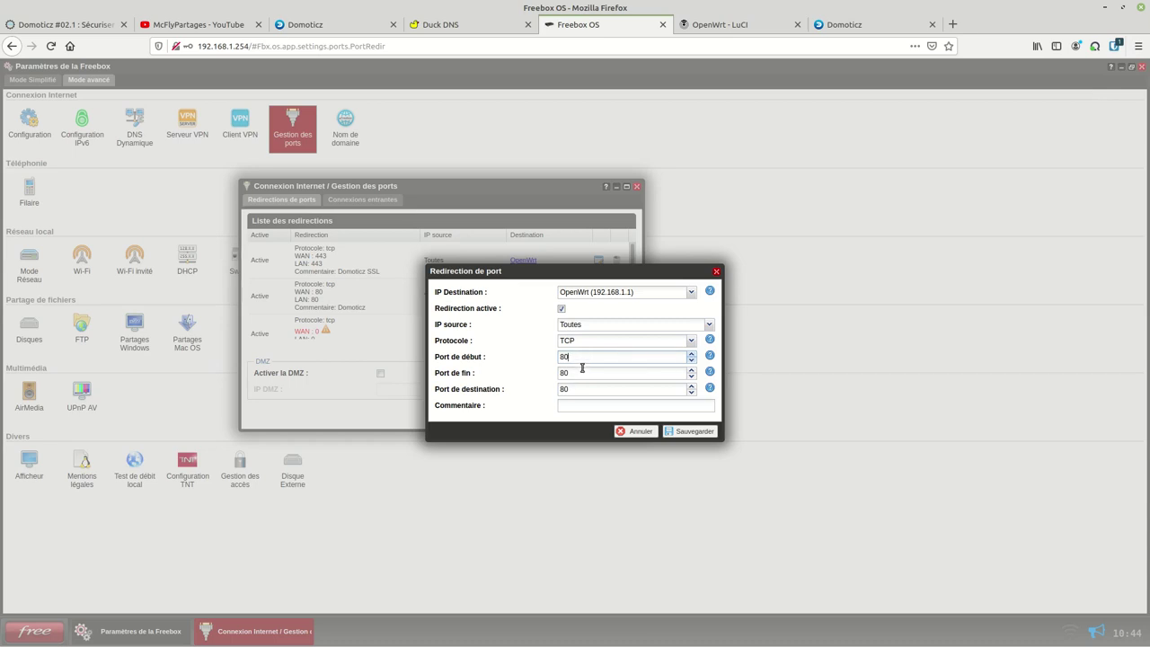
- Edit the destination port of the port 80 redirection, and discard the new redirection
left_click(575, 391)
type("8")
key("BackSpace")
key("BackSpace")
type("8")
left_click(633, 433)
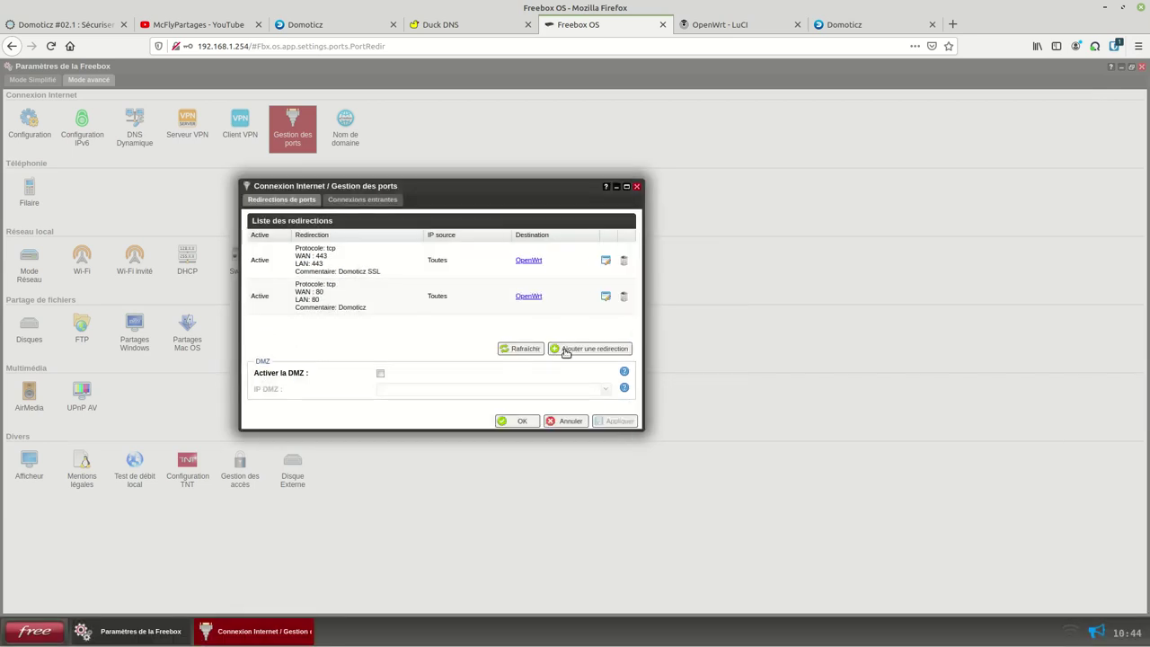
- Fill in a TCP redirection of port 443 to OpenWrt (192.168.1.1) from all source IPs, and discard it
left_click(576, 349)
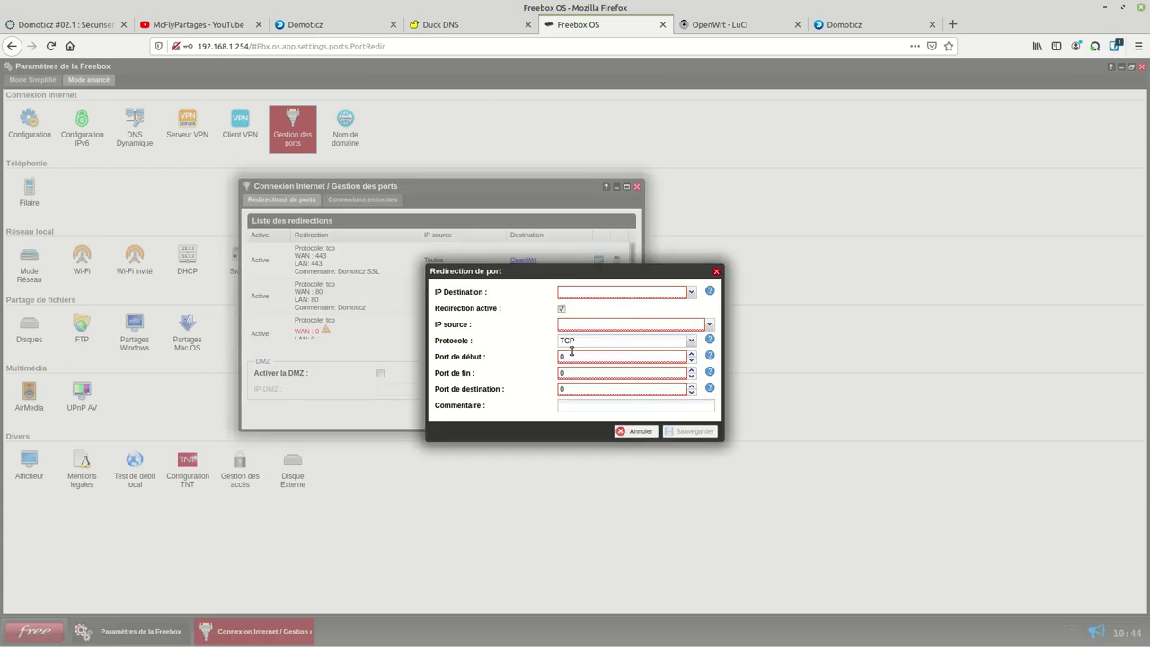
left_click(690, 292)
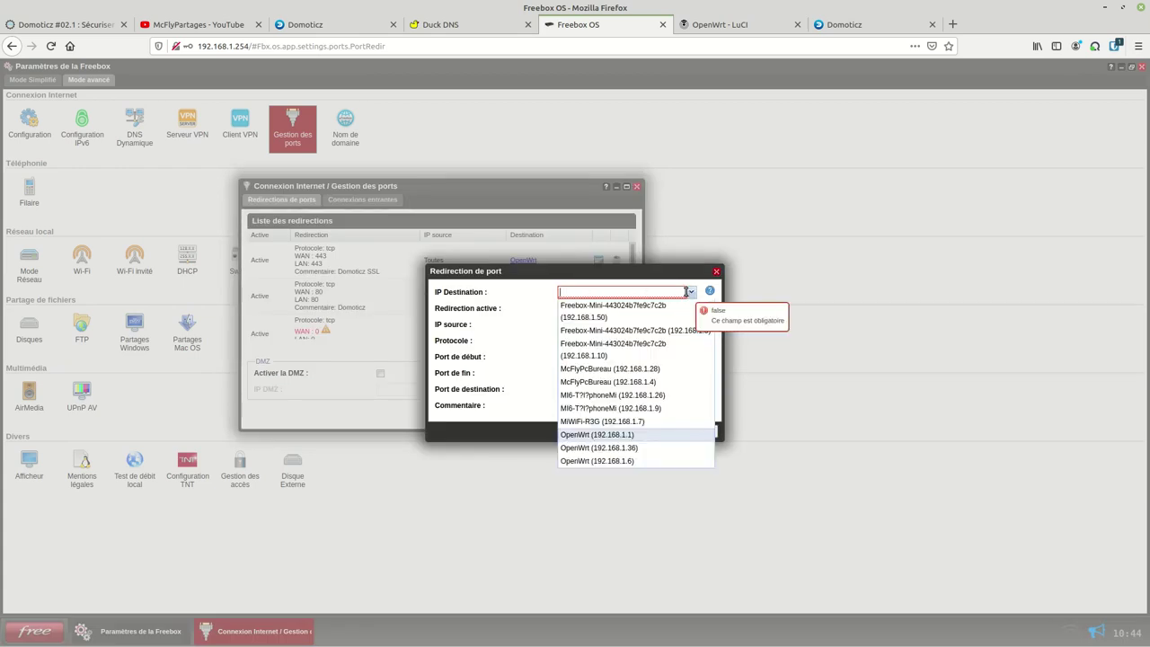
left_click(597, 436)
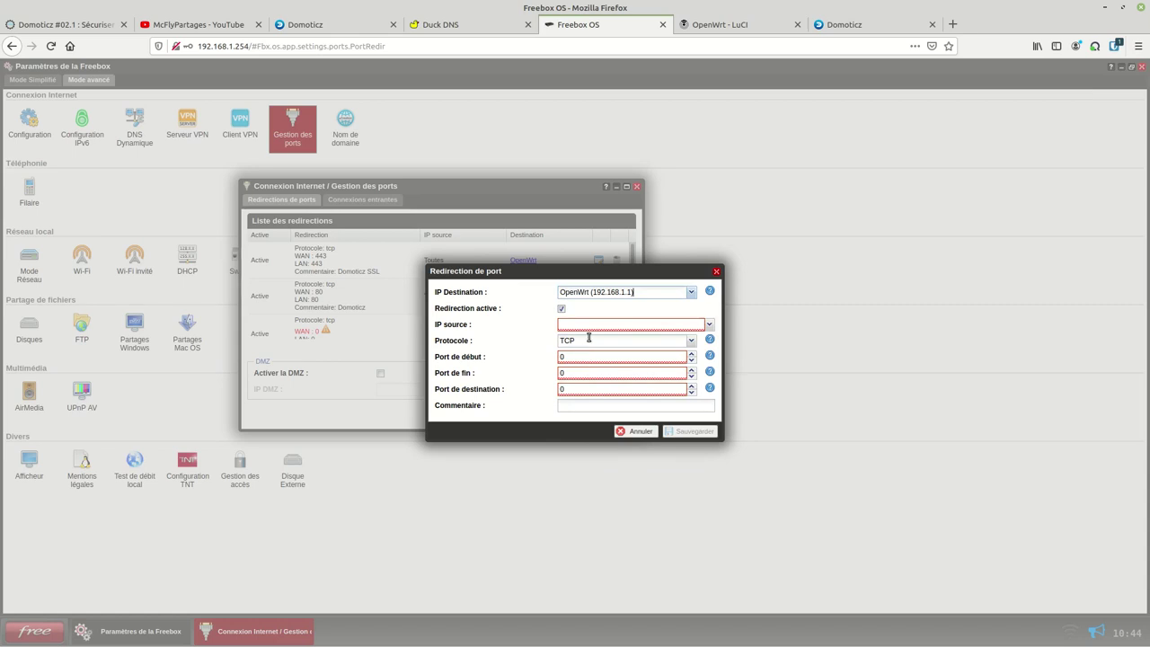
left_click(708, 328)
left_click(650, 337)
left_click(609, 356)
key("BackSpace")
type("443")
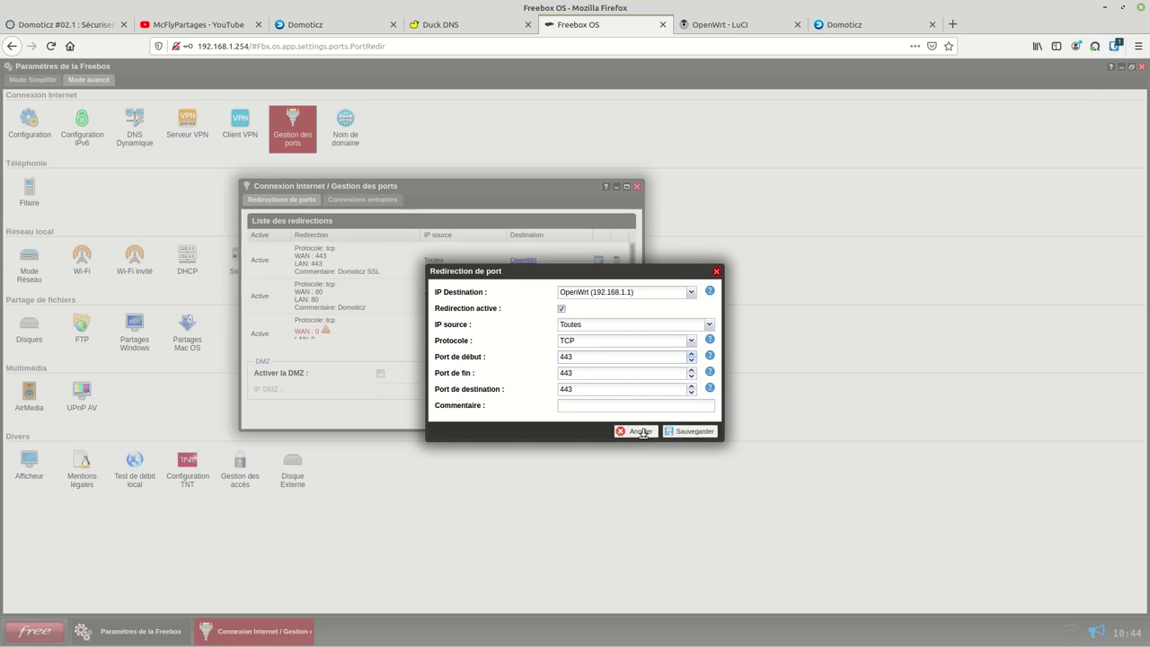
left_click(642, 432)
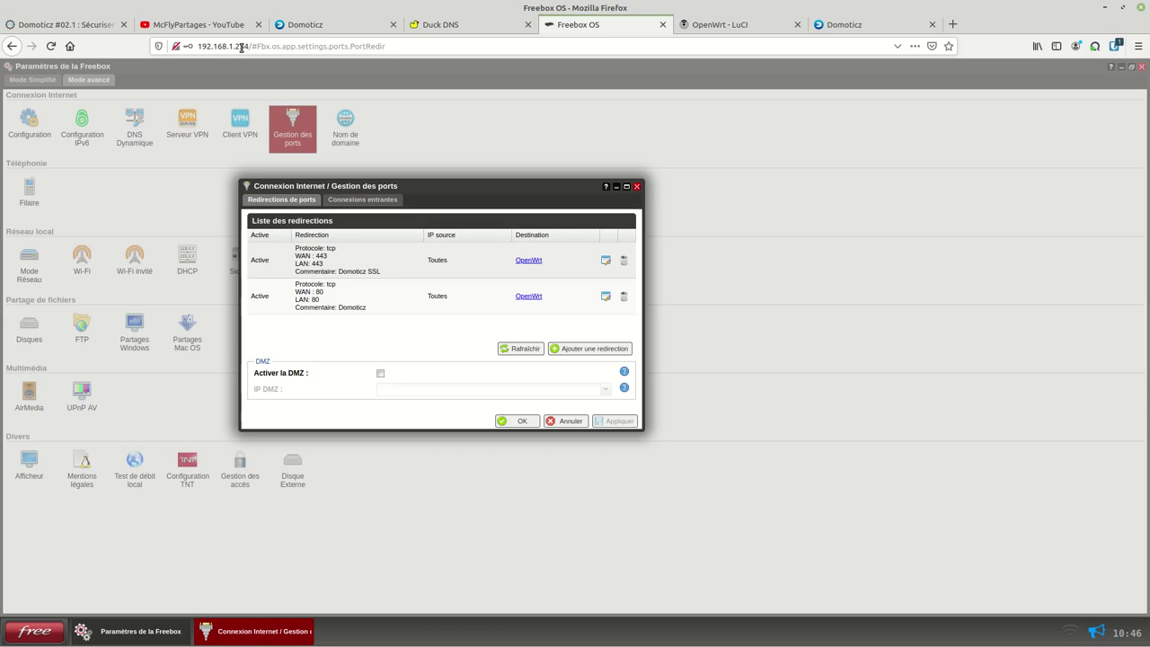
- Close the port management window and open the Freebox custom domain name settings
left_click(636, 187)
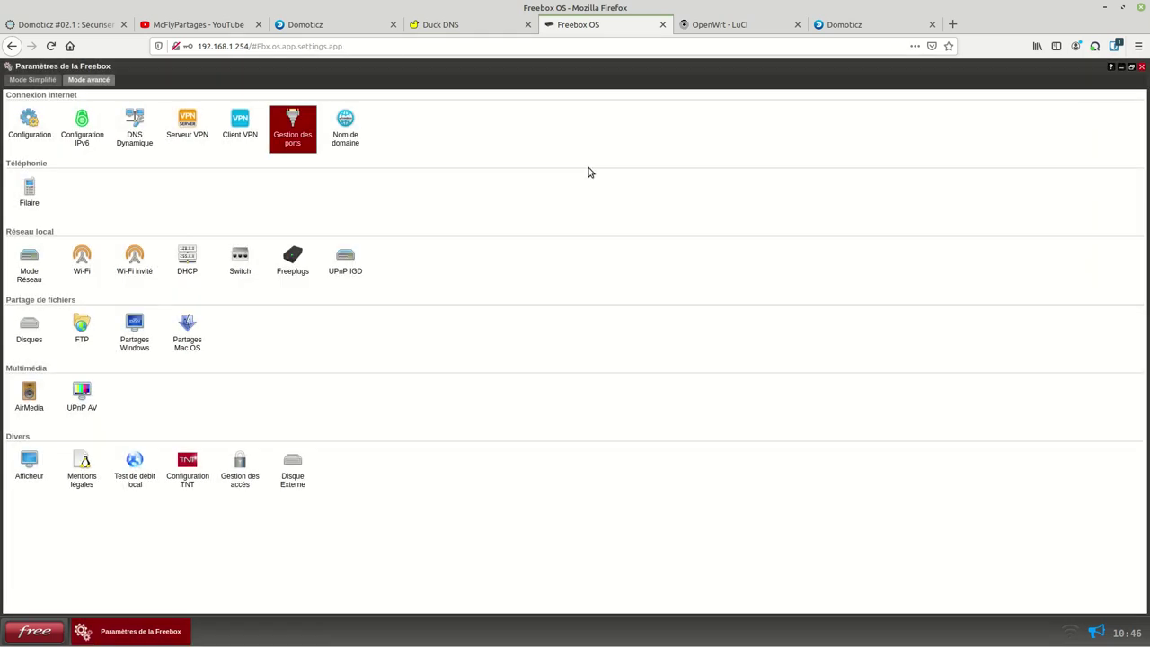
left_click(347, 133)
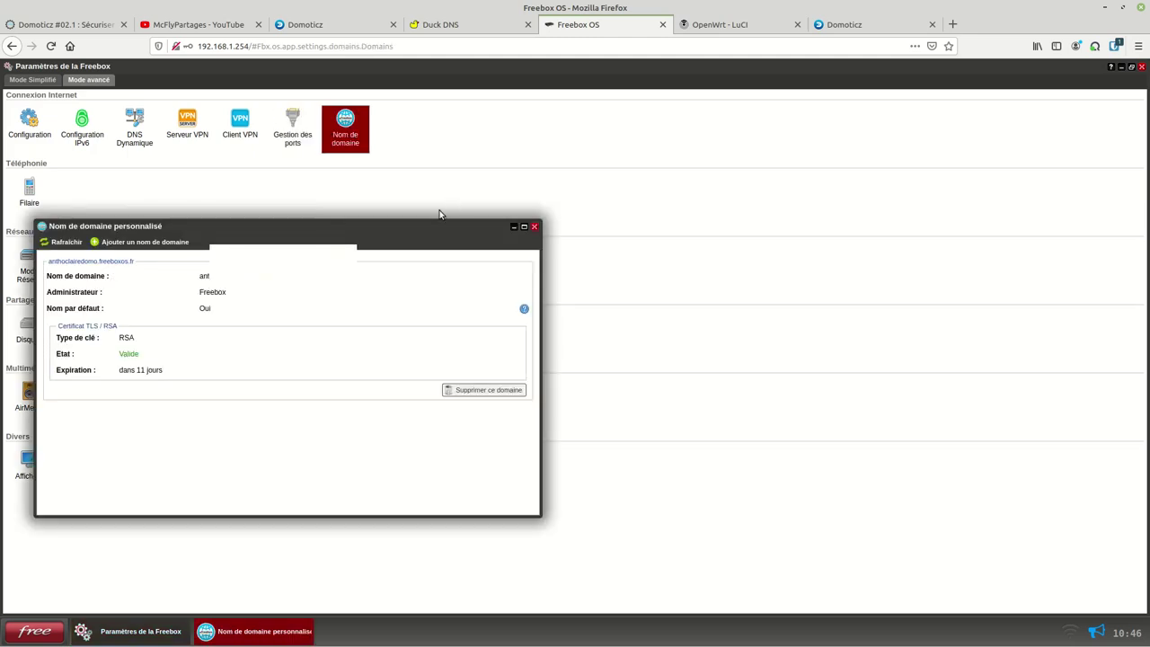
left_click_drag(380, 228, 513, 208)
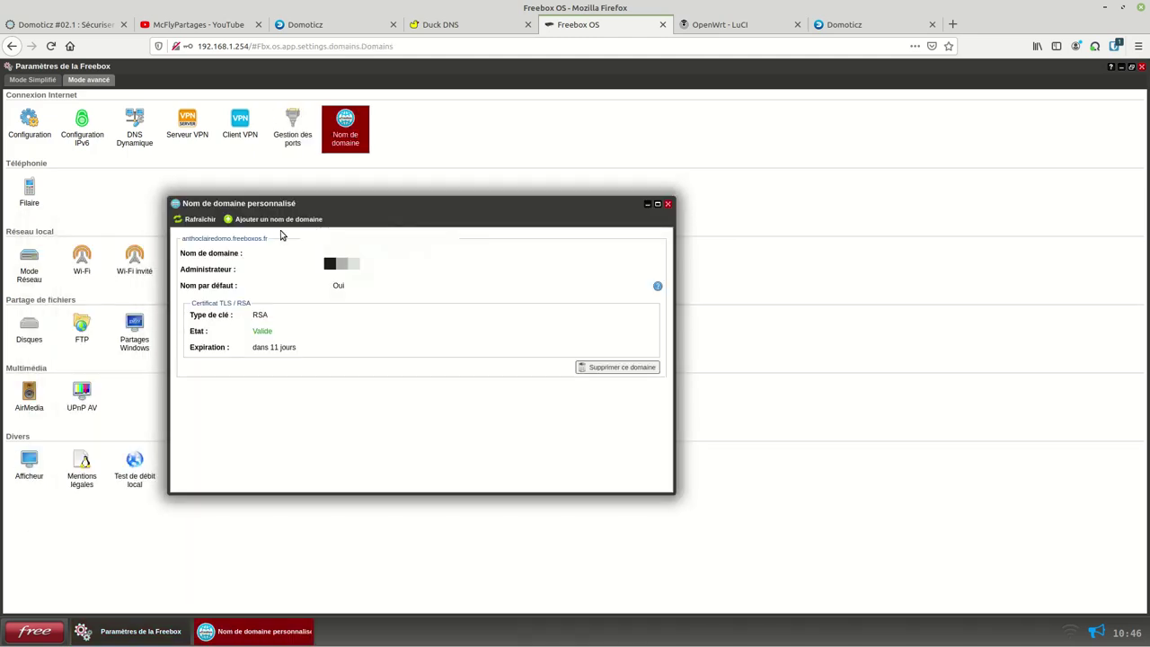
- Start adding a personalised Freebox domain name, review the available domains, and close the wizard and the domain settings
left_click(278, 224)
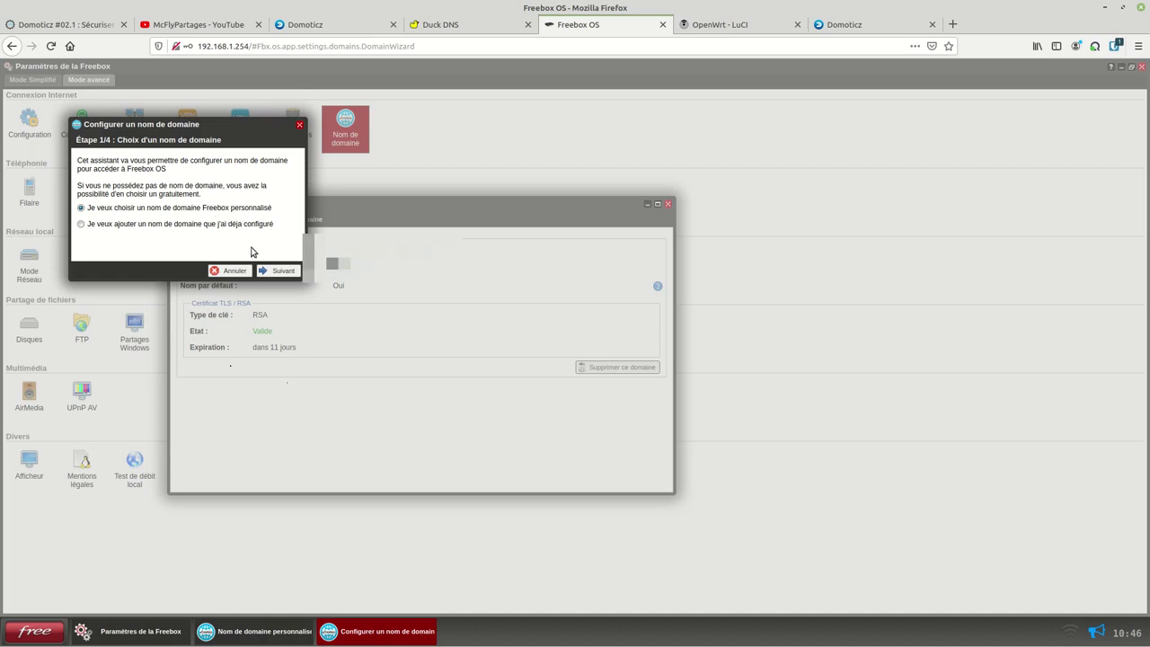
left_click(279, 272)
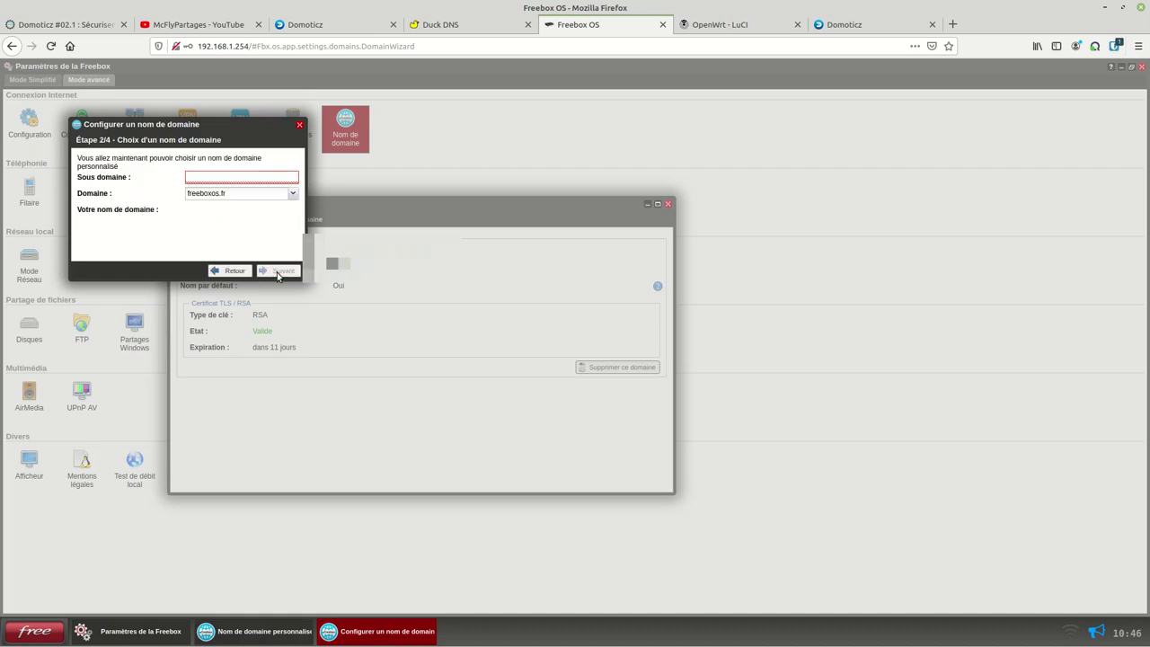
left_click(225, 194)
left_click(225, 195)
left_click(301, 126)
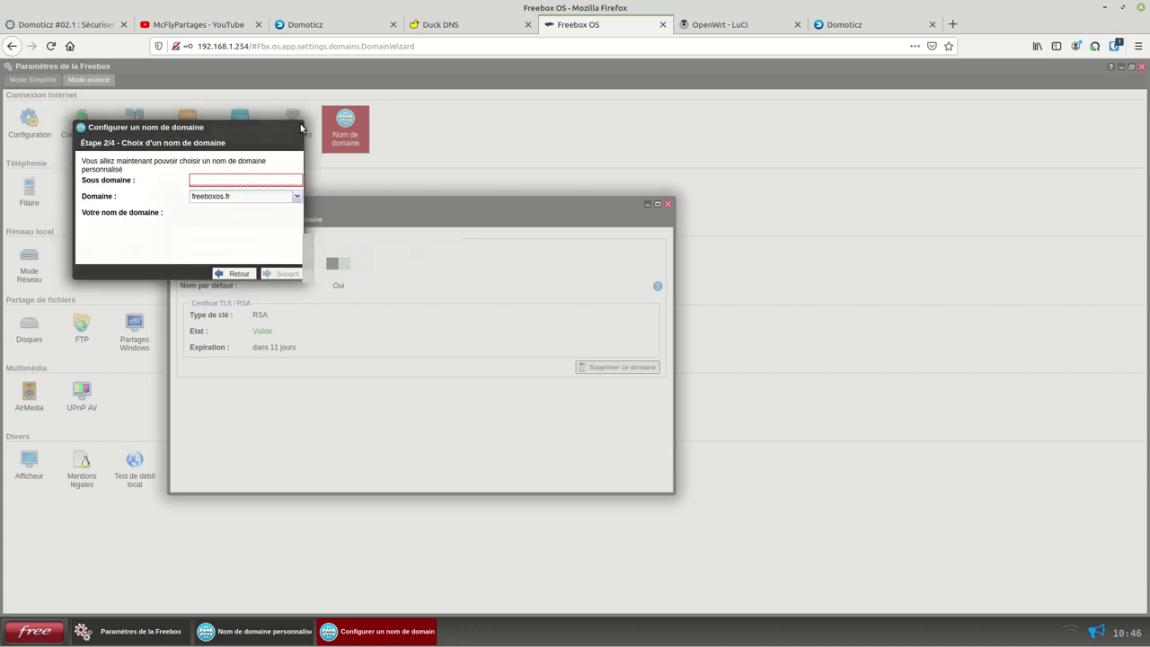
left_click(667, 204)
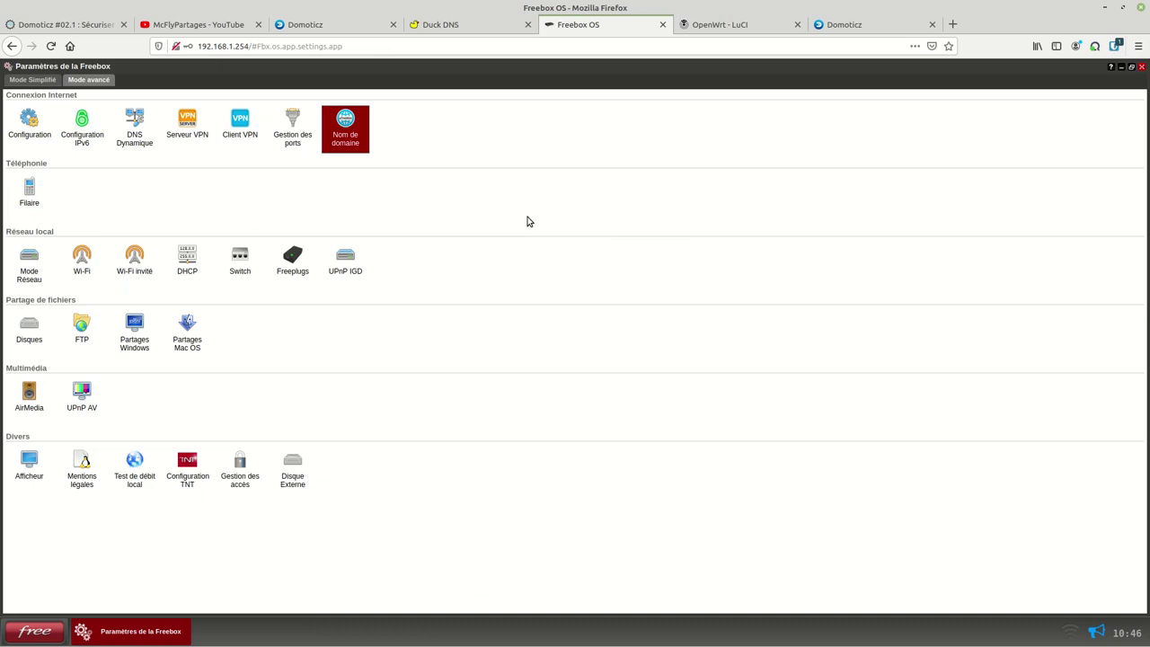
- Switch to the OpenWrt LuCI page and log in as root with the router password from the password manager
left_click(714, 27)
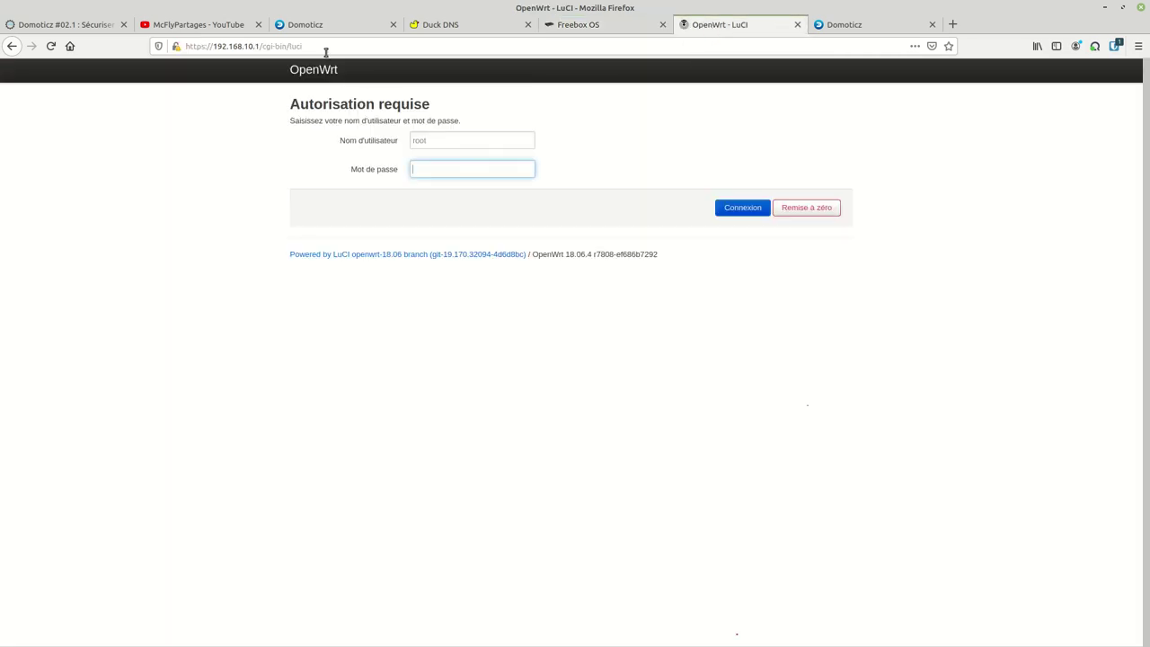
left_click(1114, 46)
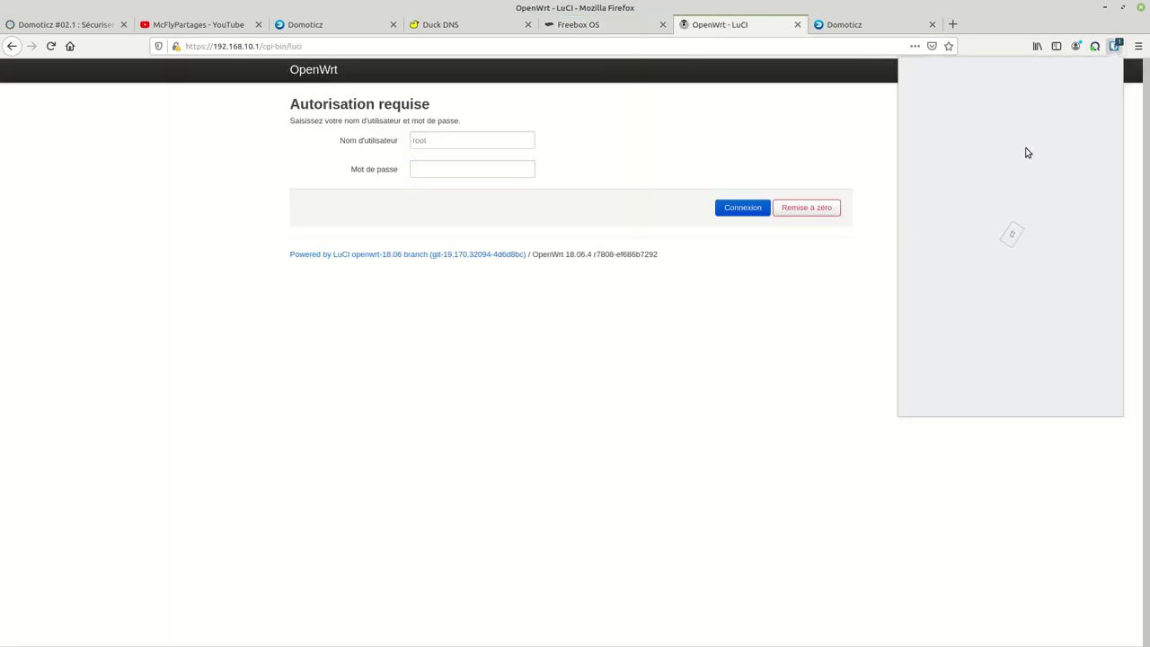
left_click(993, 126)
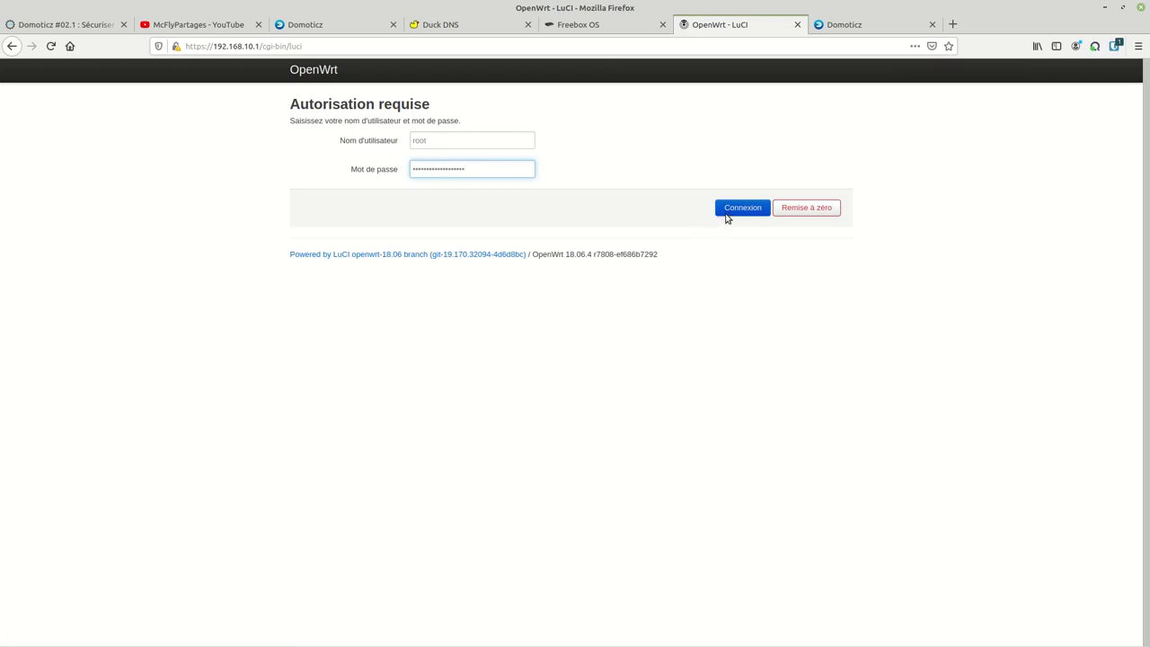
left_click(727, 216)
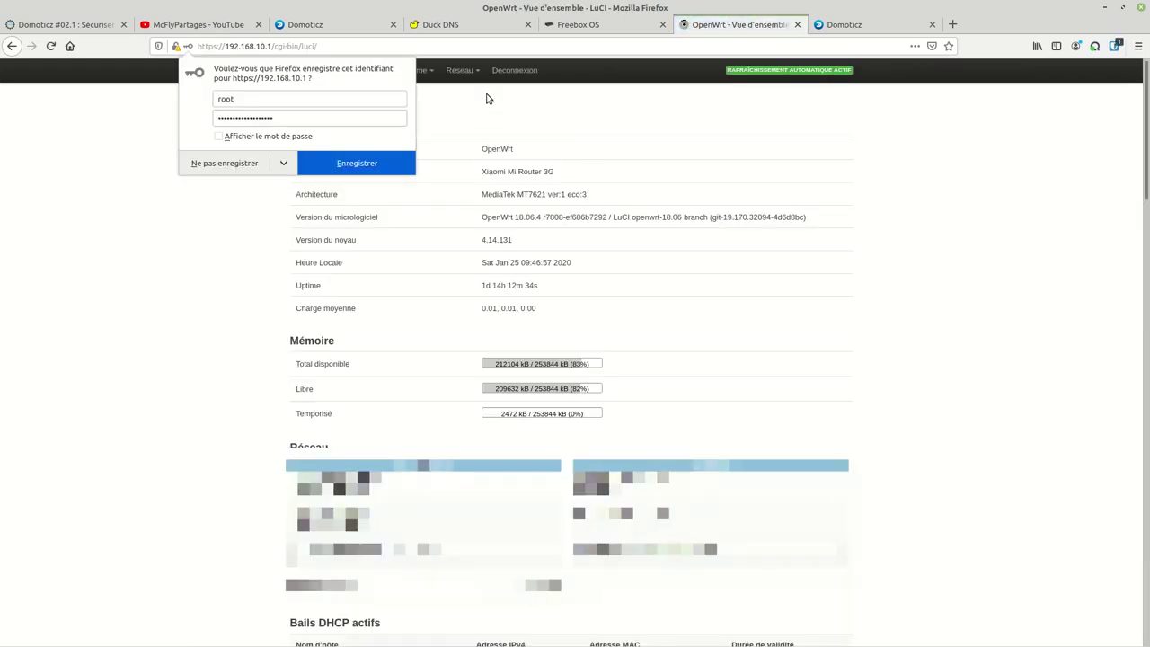
- Open the port redirections page of the OpenWrt firewall
left_click(459, 71)
left_click(466, 187)
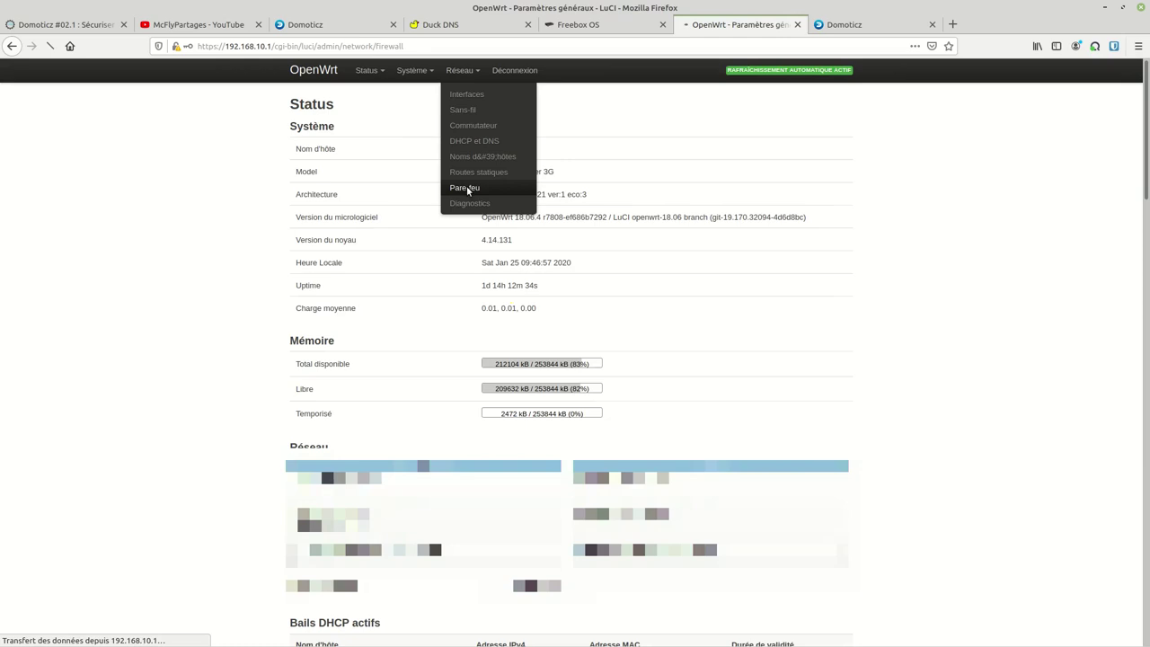
left_click(440, 106)
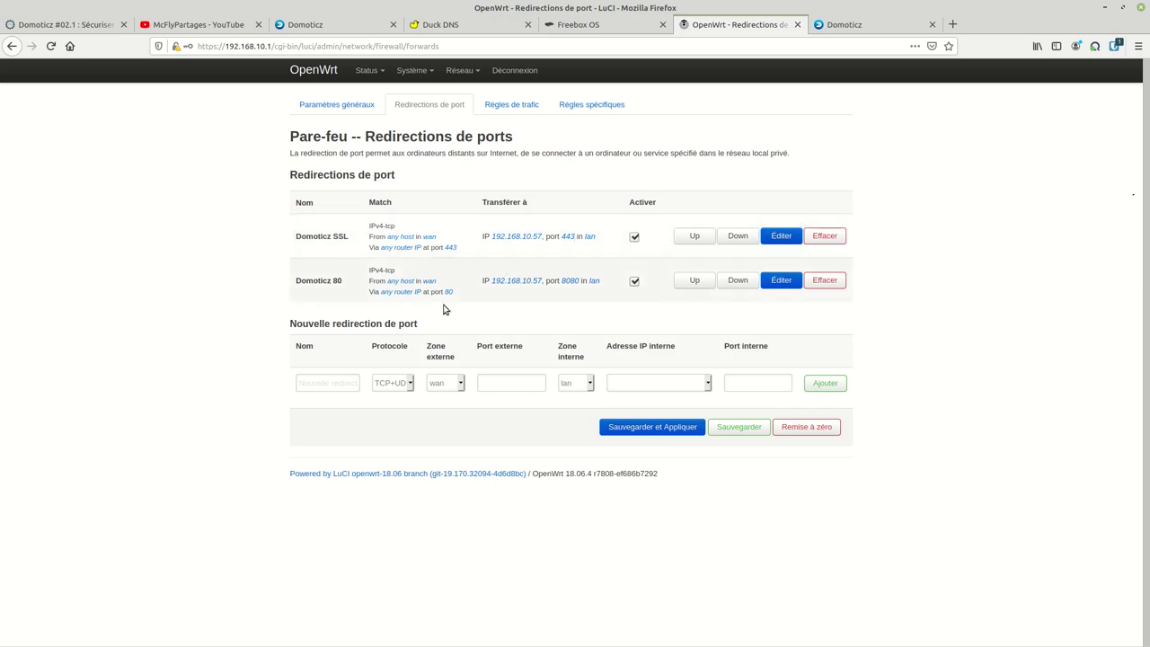
- Name the new port redirection "Domoticz http" and set its protocol to TCP and external port to 80
left_click(341, 384)
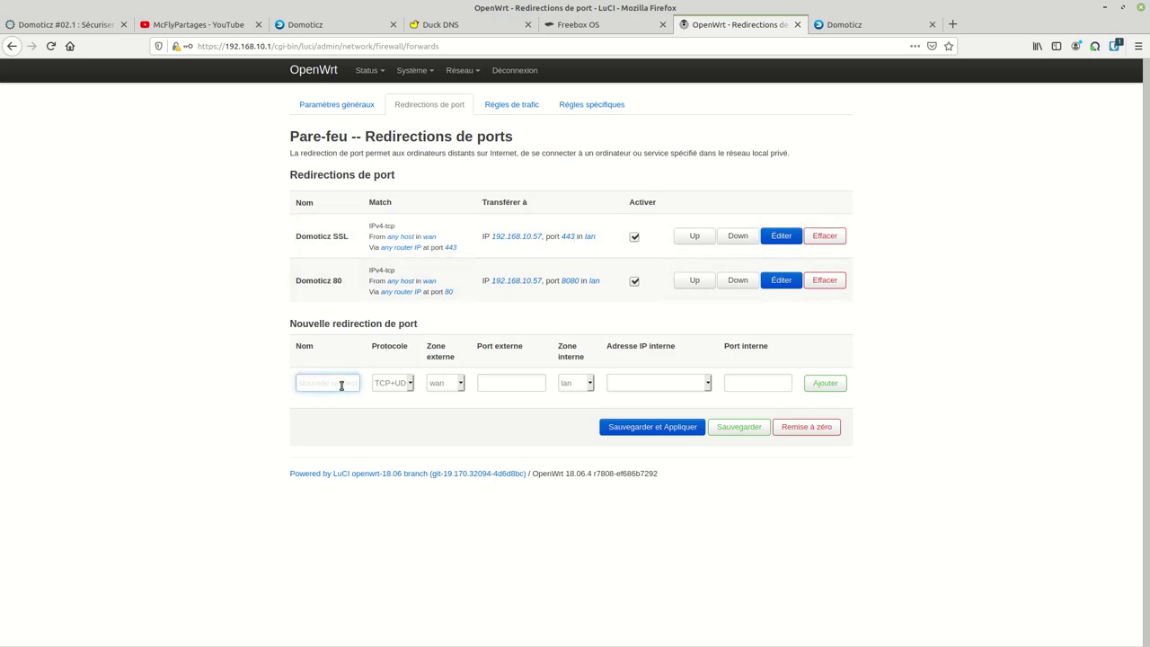
type("Domoticz http")
left_click(392, 382)
left_click(393, 416)
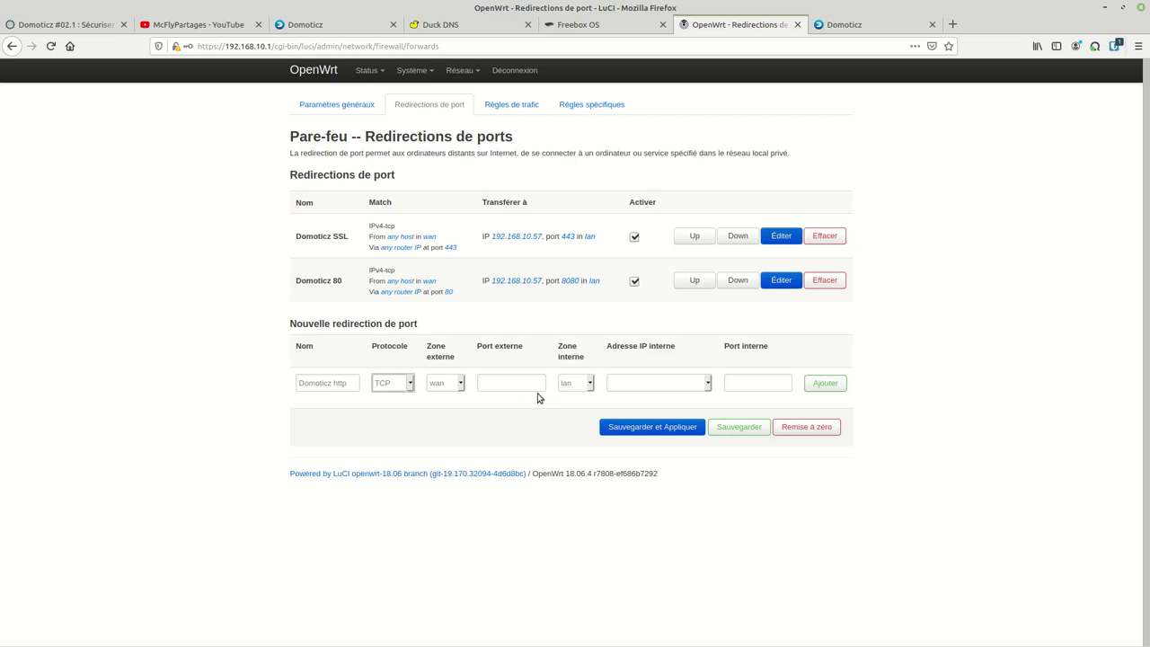
left_click(506, 388)
type("80")
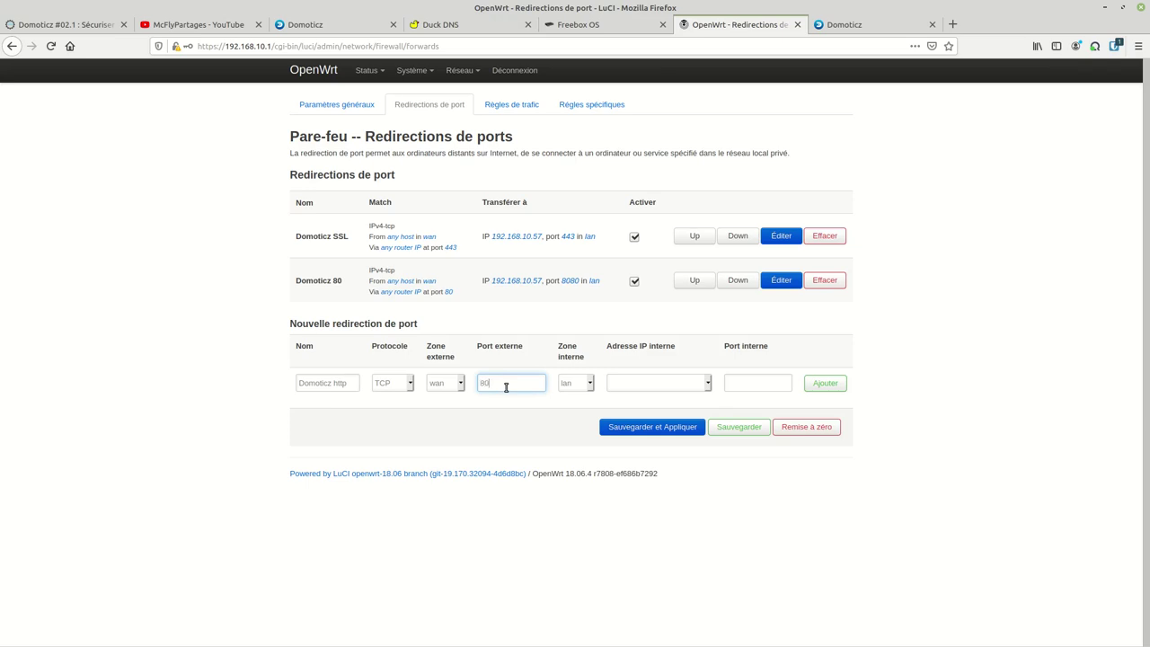
- Set the redirection's internal IP address to 192.168.10.57 (DomoticzTest.lan) and its internal port to 8080
left_click(620, 384)
scroll(726, 288, "down", 6)
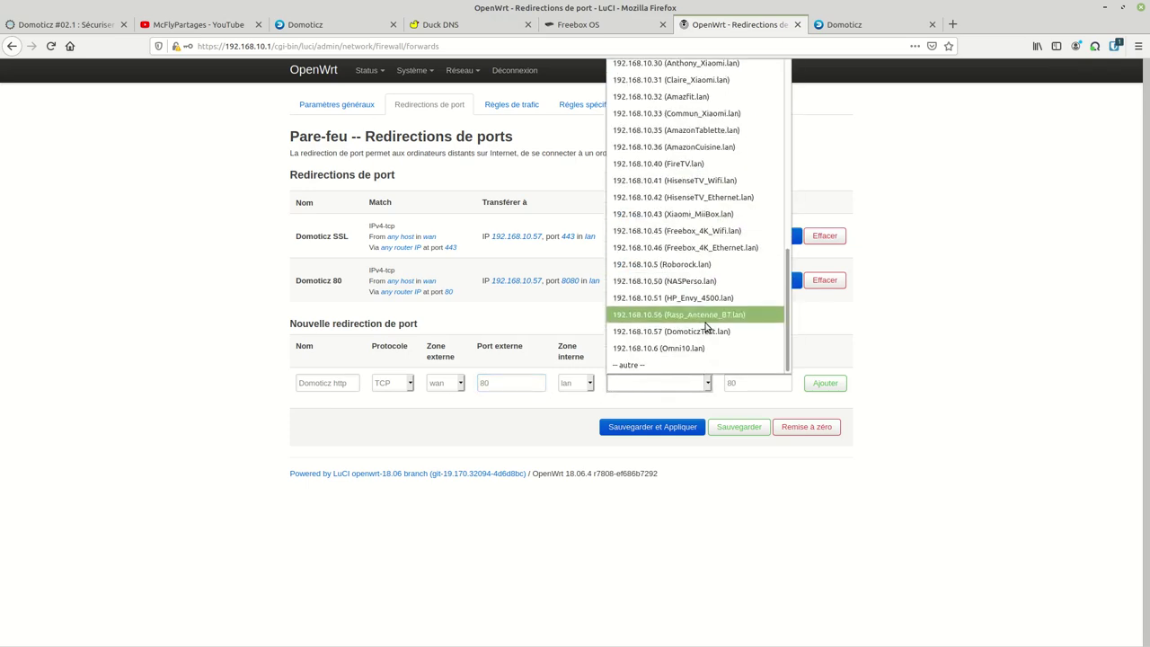
left_click(699, 331)
left_click(747, 383)
key("BackSpace")
key("BackSpace")
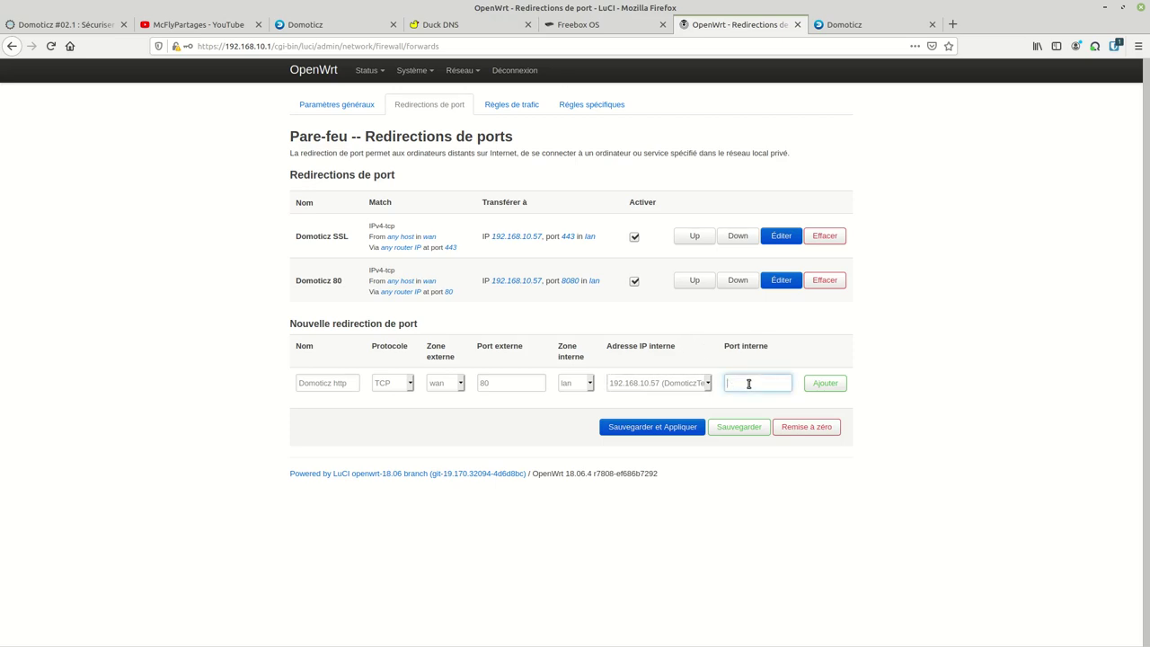
type("8080")
left_click(440, 29)
left_click(566, 28)
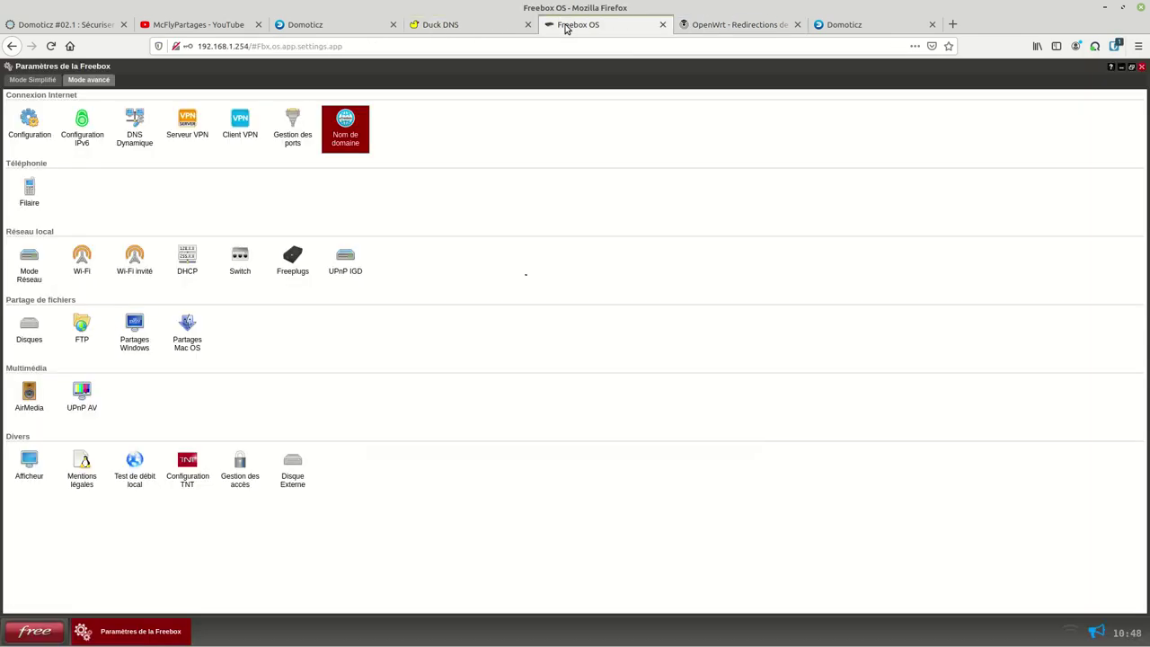
left_click(759, 25)
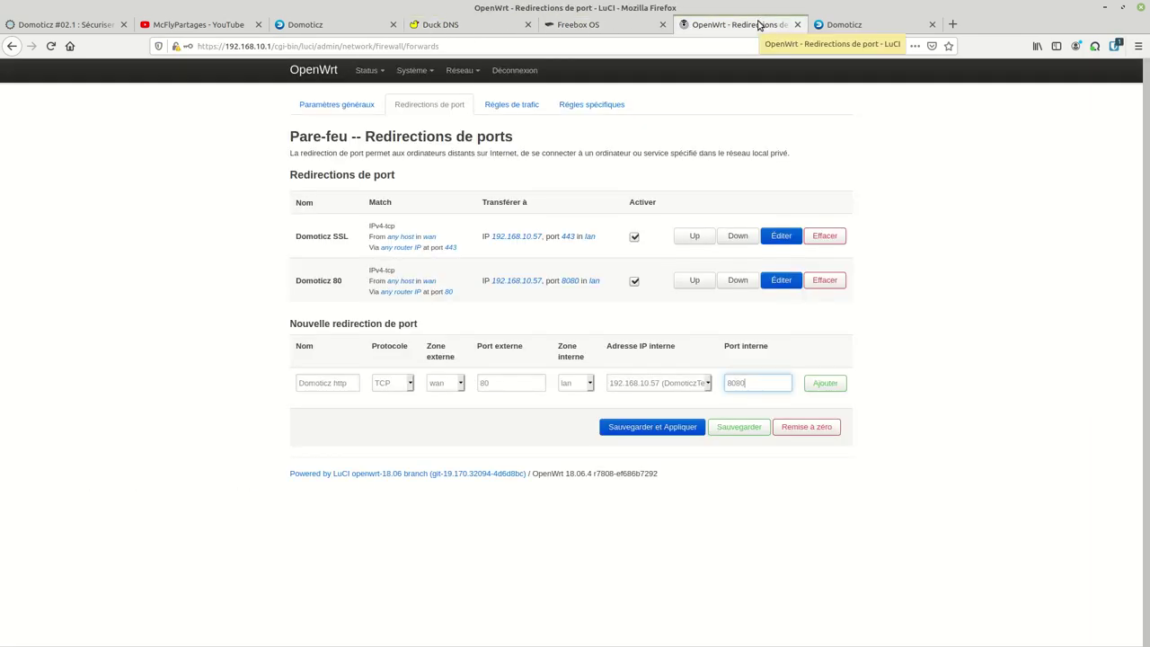
left_click(575, 25)
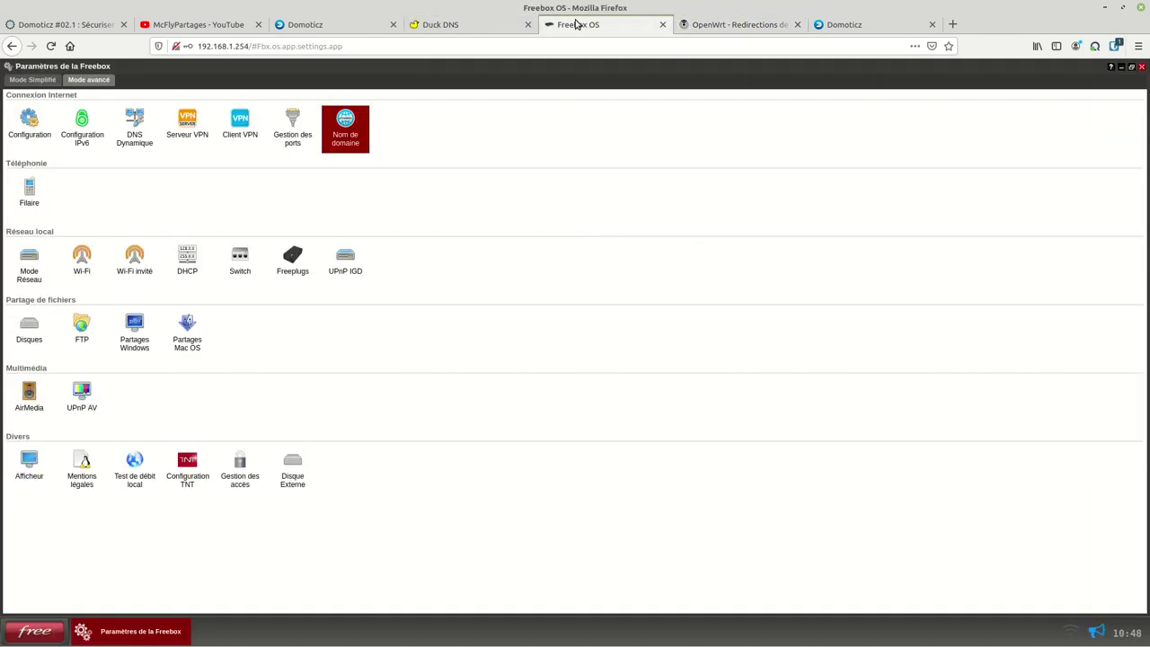
- Bring up the Domoticz #02.1 article on SSL and port 443, and open a terminal window over it
left_click(735, 24)
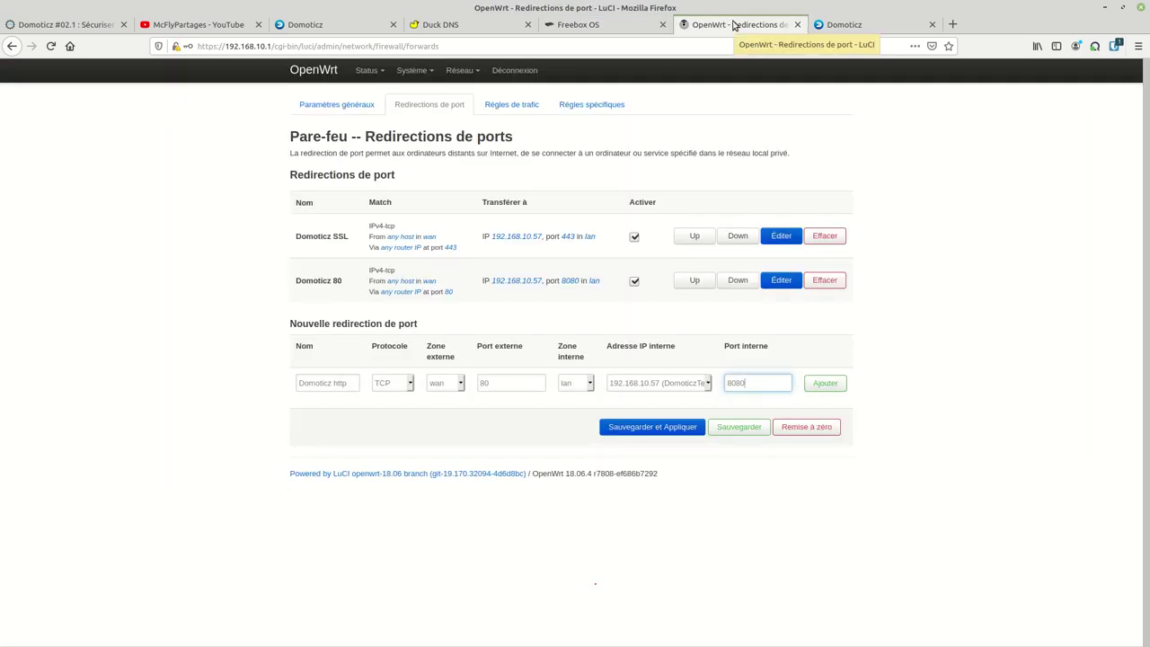
left_click(101, 33)
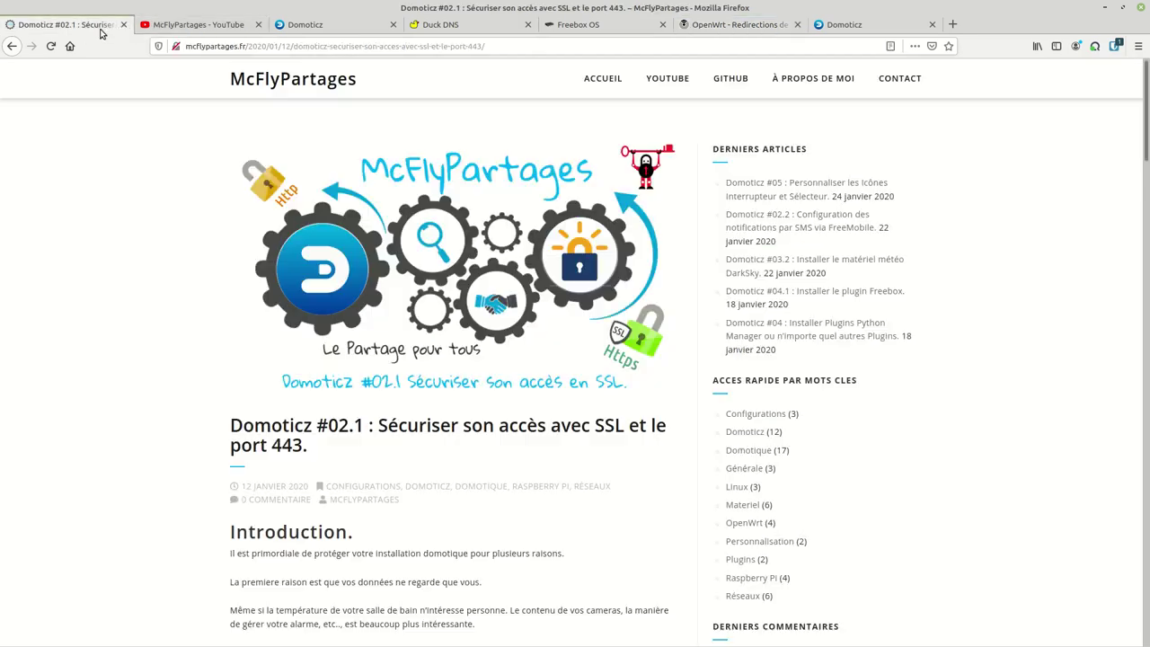
key("ctrl+alt+t")
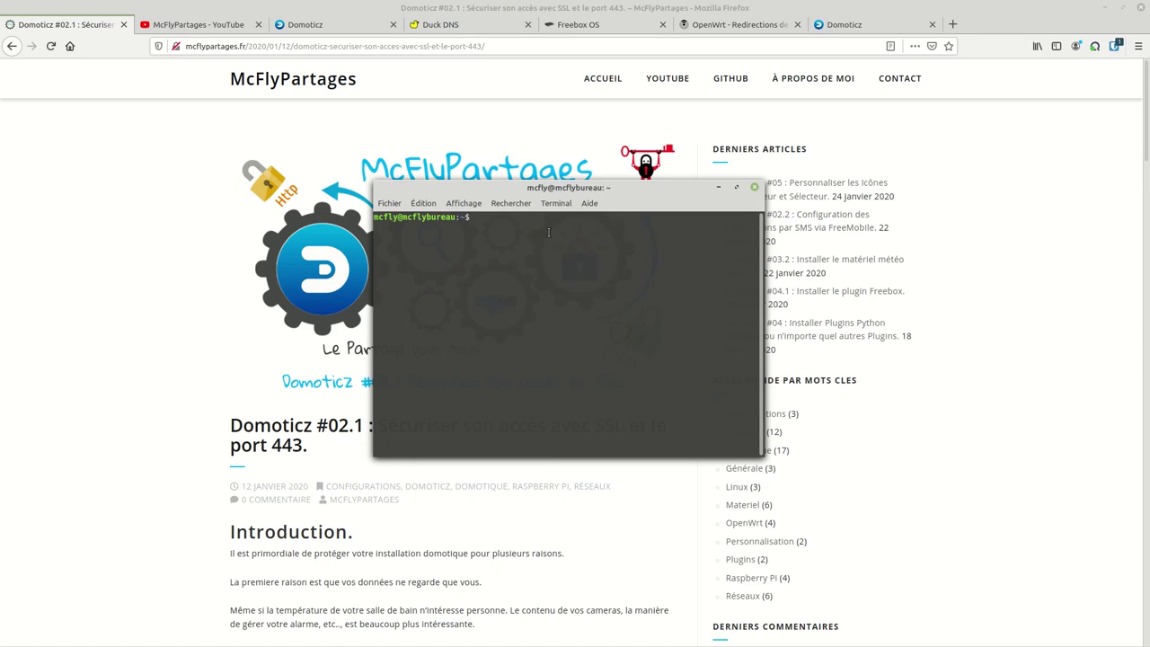
type("ssh pi")
type("@192.168.10.57")
key("Return")
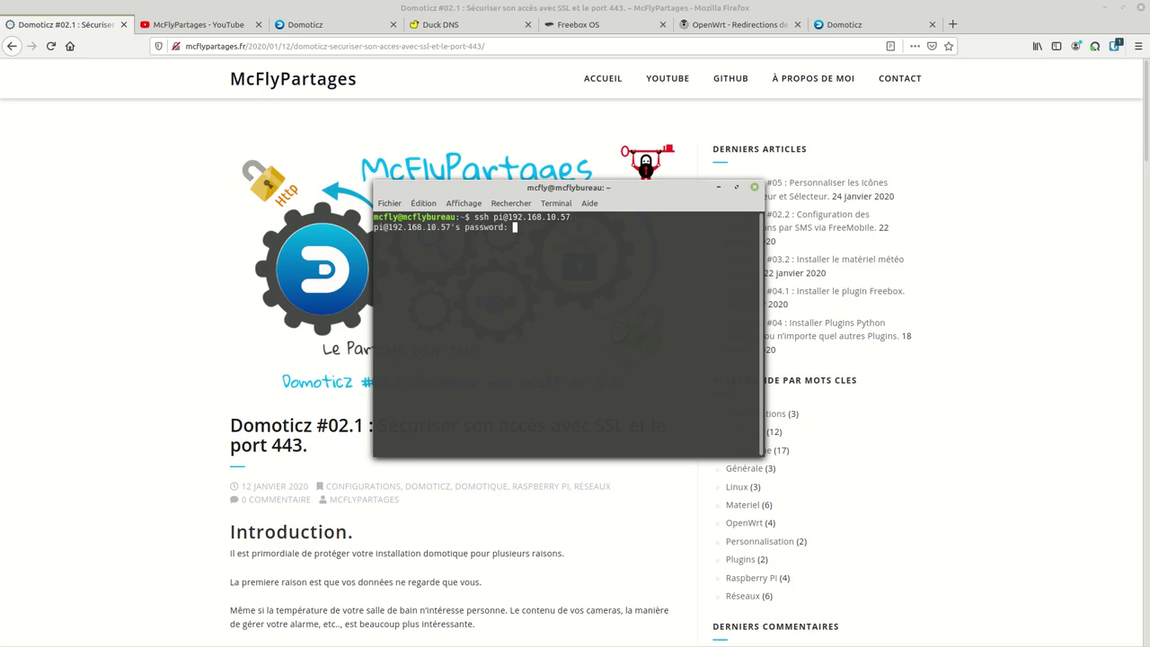
key("Return")
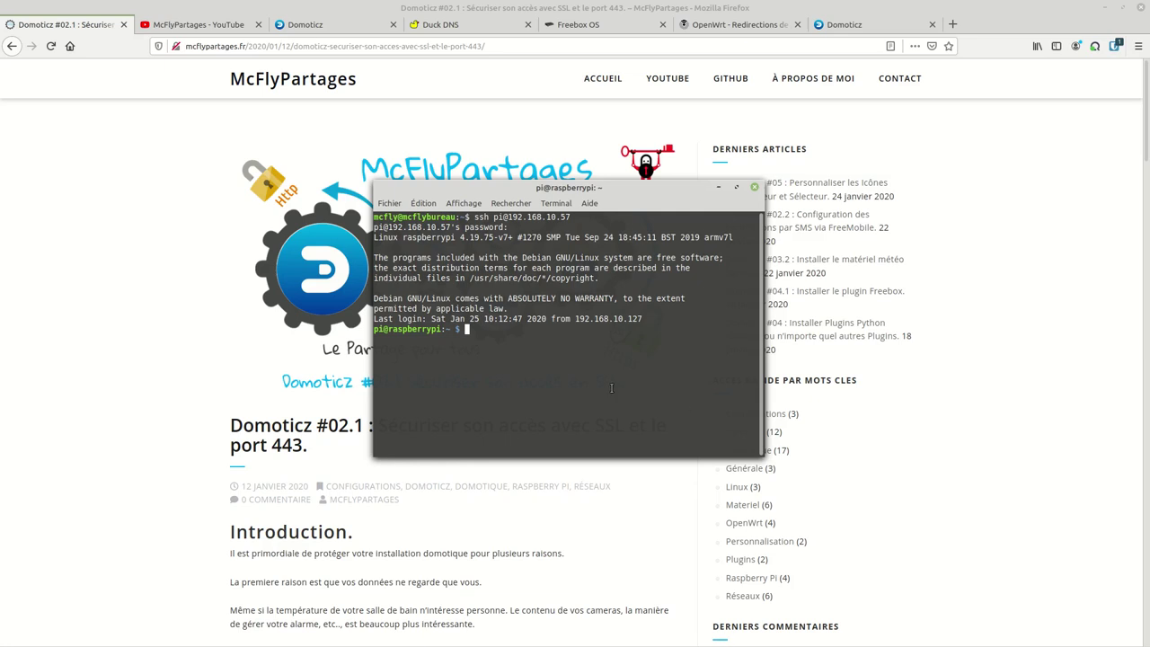
- Update the Raspberry Pi's package lists and upgrade its packages with "sudo apt-get update && sudo apt-get upgrade"
type("sudo apt-get")
key("BackSpace")
key("BackSpace")
key("BackSpace")
key("BackSpace")
key("BackSpace")
key("BackSpace")
key("BackSpace")
type("apt")
type("-get upodqta")
key("BackSpace")
key("BackSpace")
key("BackSpace")
type("ate")
key("Left")
key("Left")
key("Left")
key("Left")
key("BackSpace")
key("Right")
key("Right")
key("Right")
key("Right")
type("&& sudo apt-get upgrade")
key("Return")
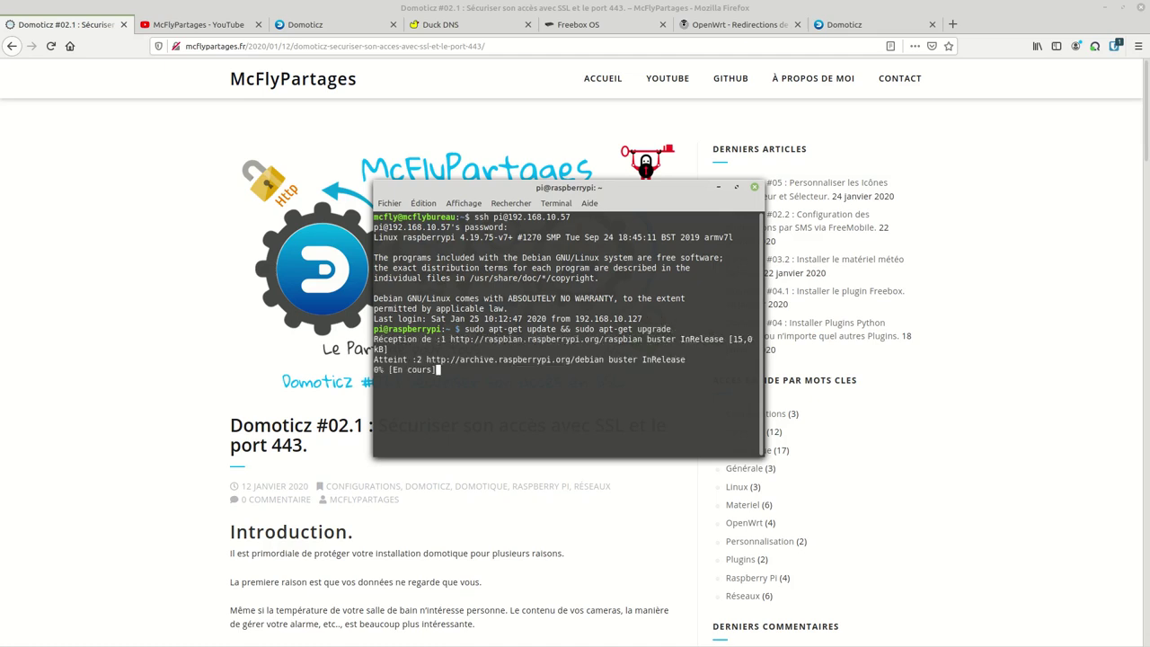